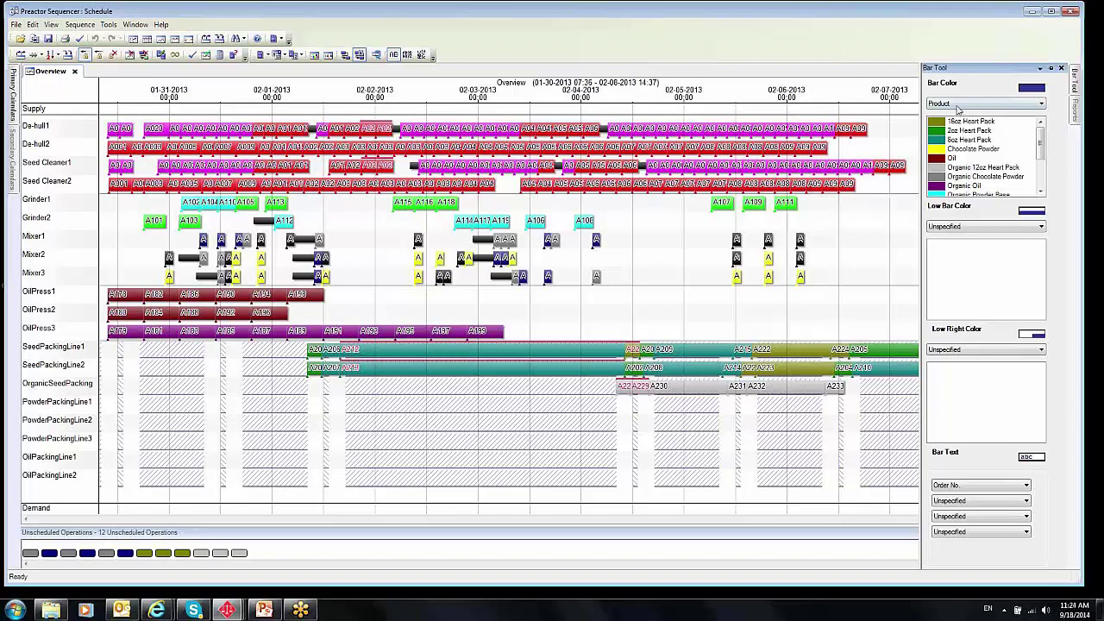
- Color the schedule bars by Product Attribute 1 and show Product as the bar text
click(957, 103)
click(968, 163)
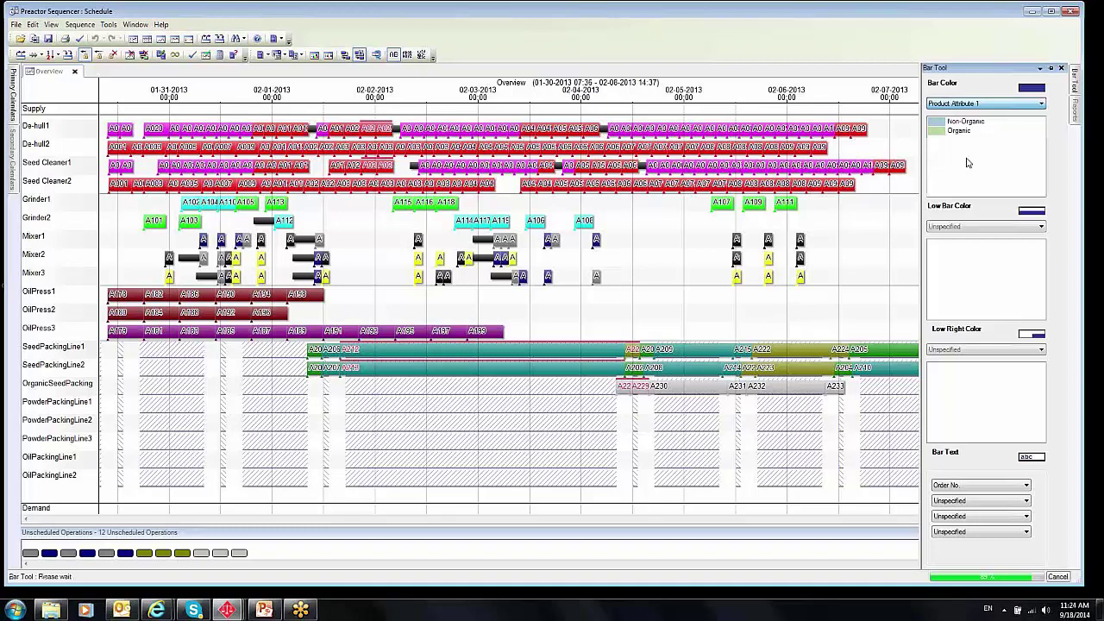
click(962, 486)
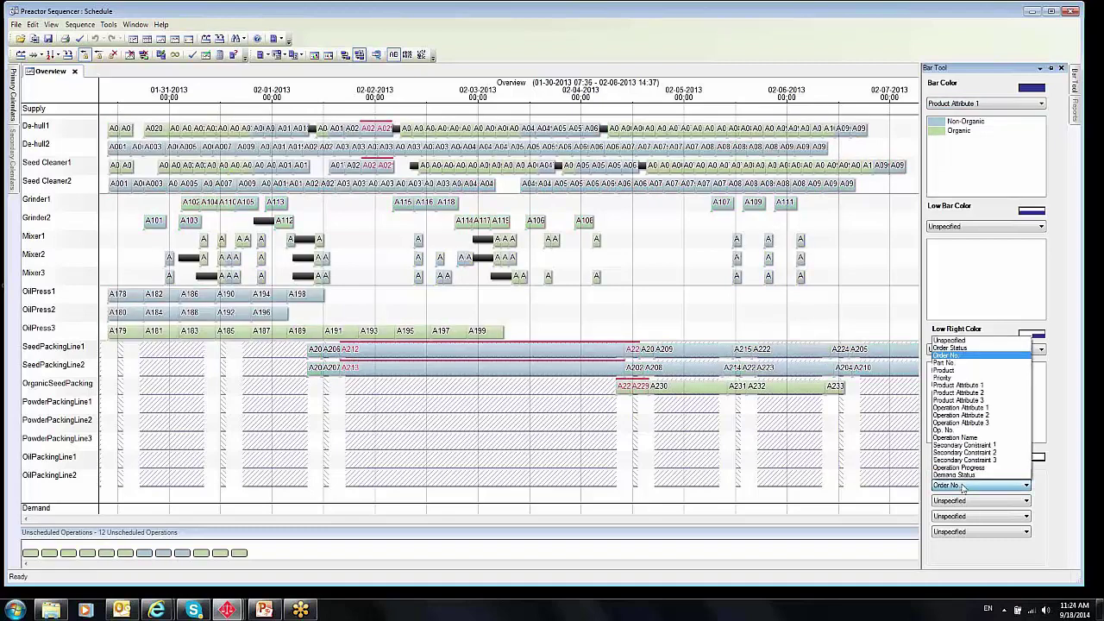
click(955, 371)
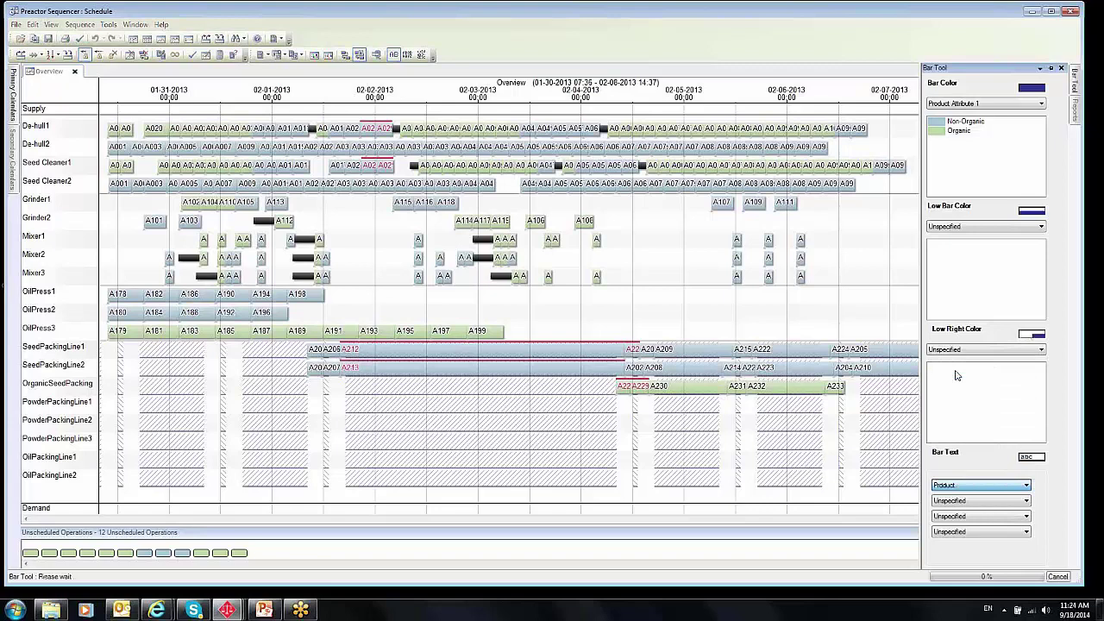
- Try Operation Attribute 1 as the bar text and Order No. as the low right color
click(980, 484)
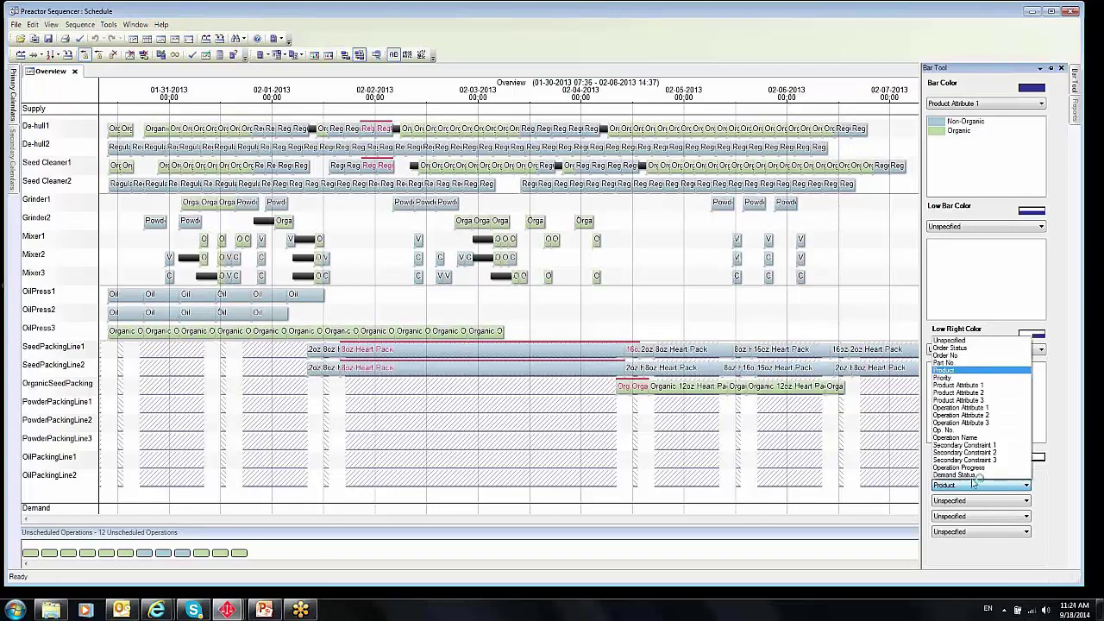
click(964, 408)
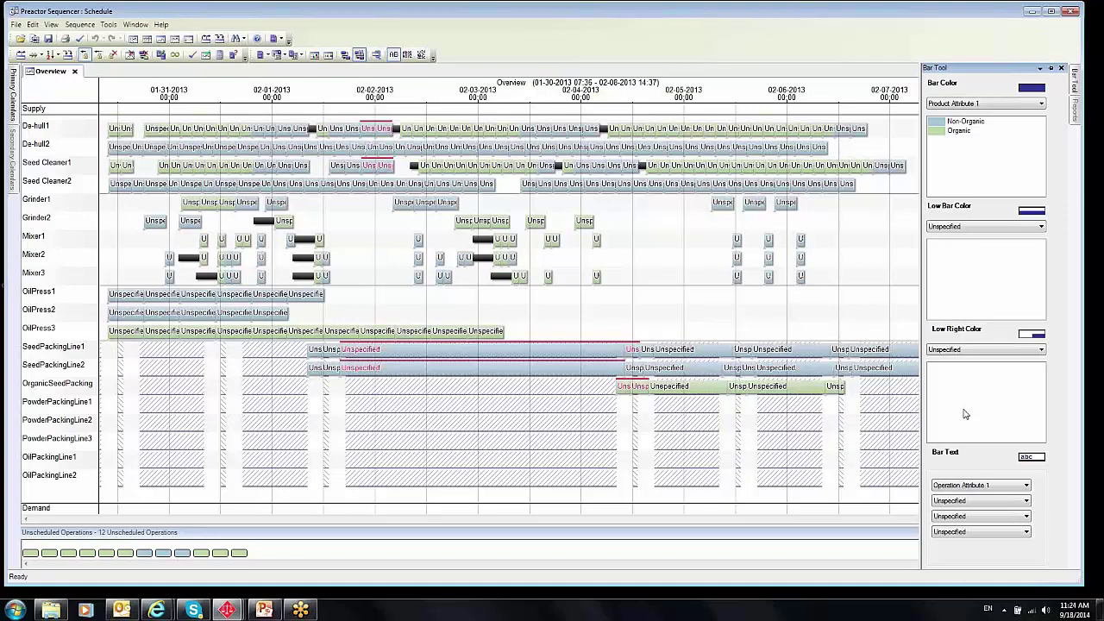
click(949, 349)
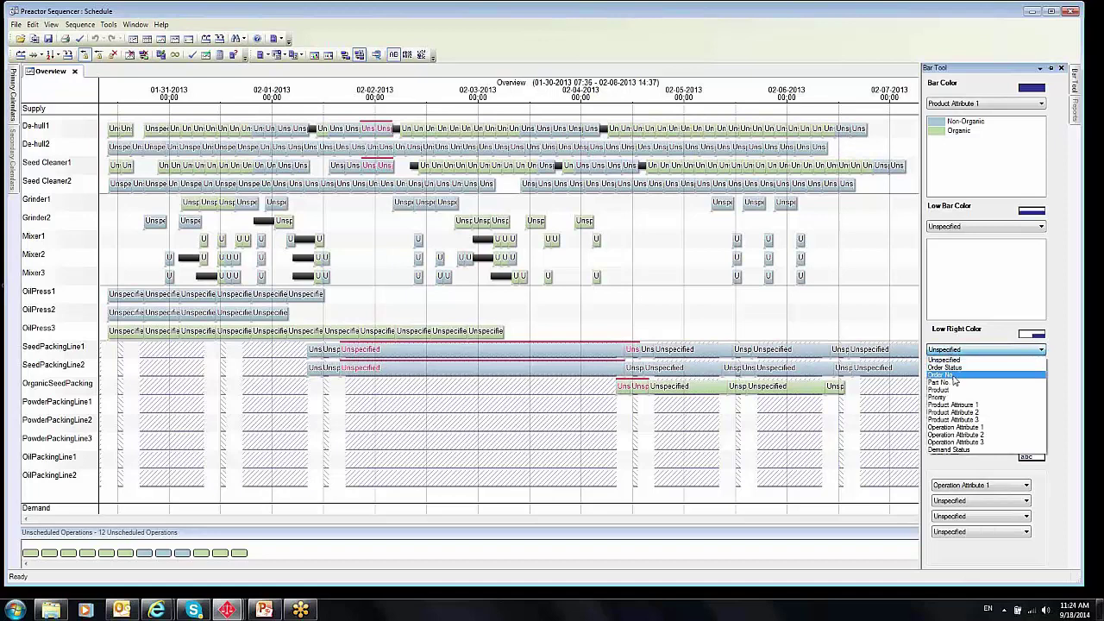
click(954, 376)
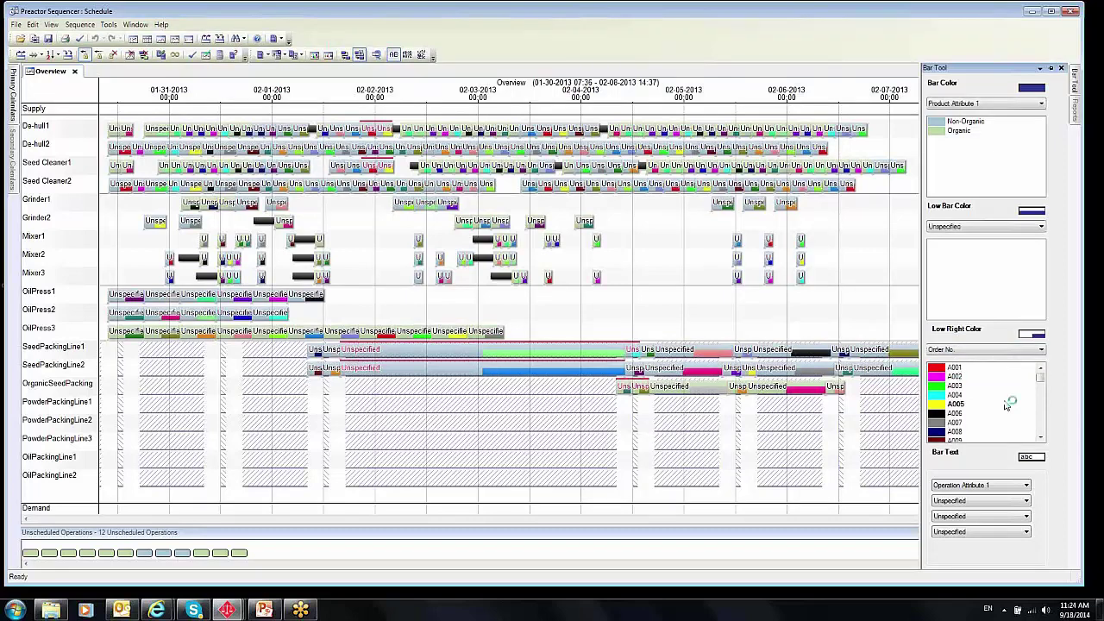
- Reset the low right color to Unspecified and set the bar text to Order No
click(983, 349)
click(956, 365)
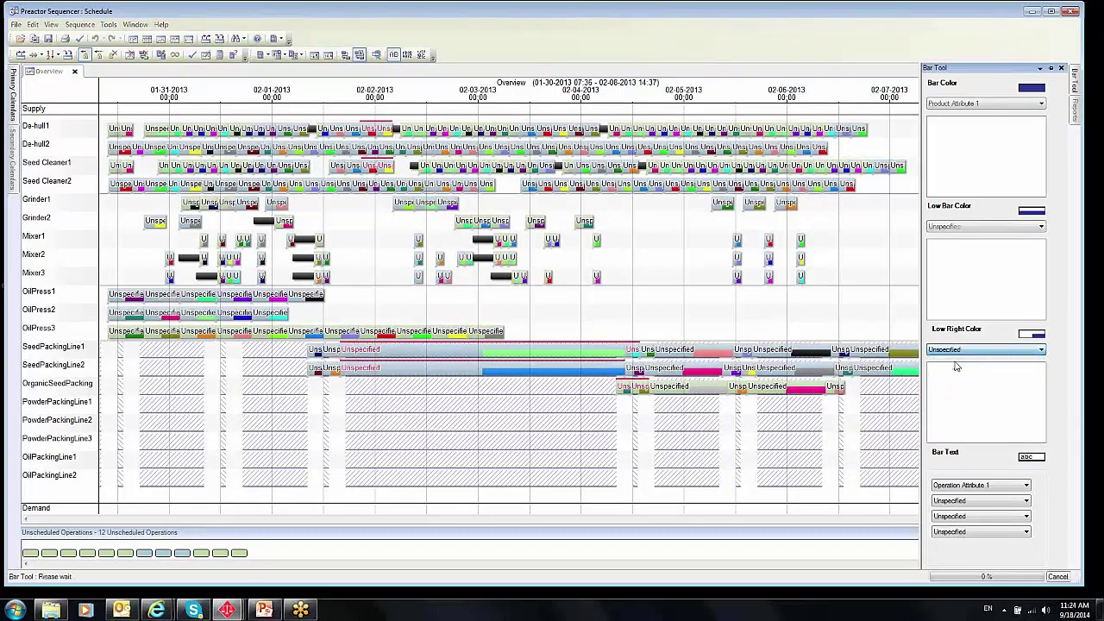
click(979, 485)
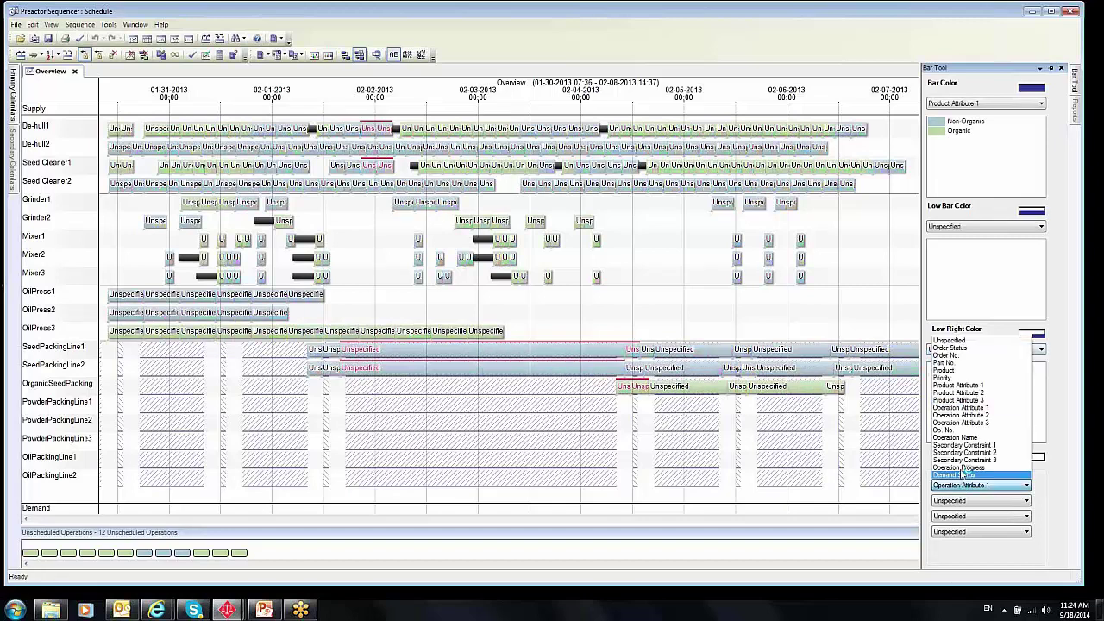
click(948, 354)
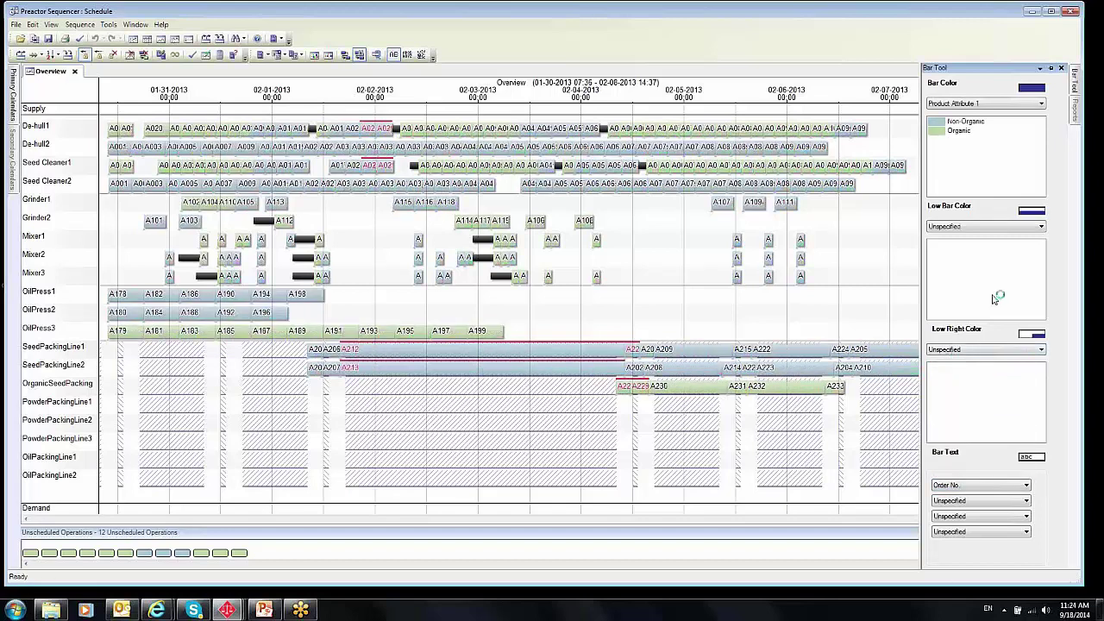
- Minimize the food production schedule and switch to the Preactor Sequencer schedule containing the four dye vats
click(1030, 11)
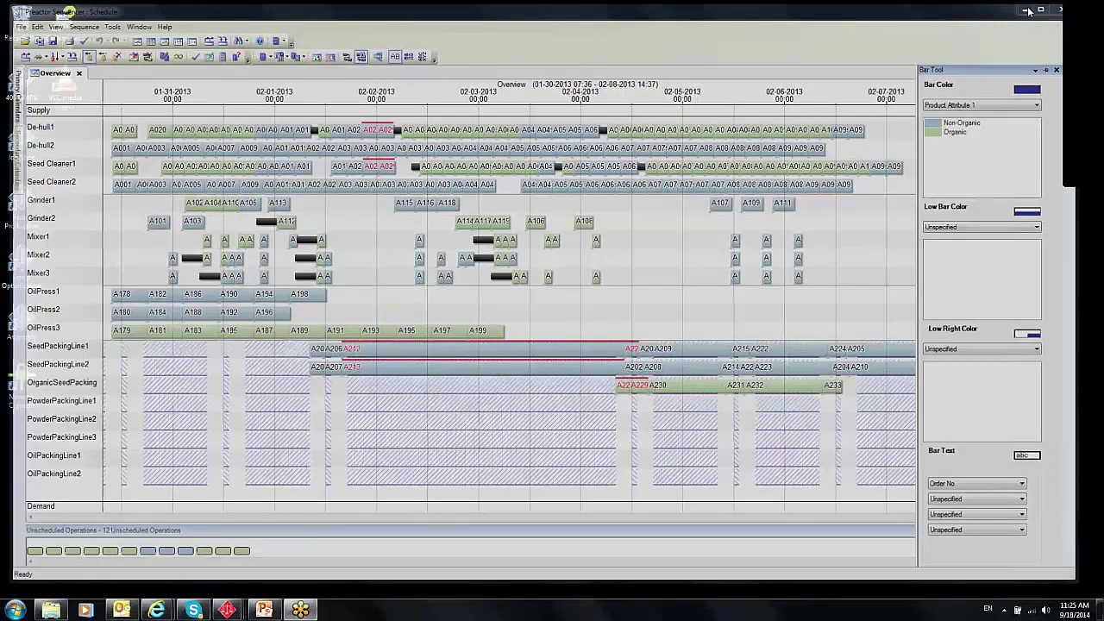
mouse_move(227, 610)
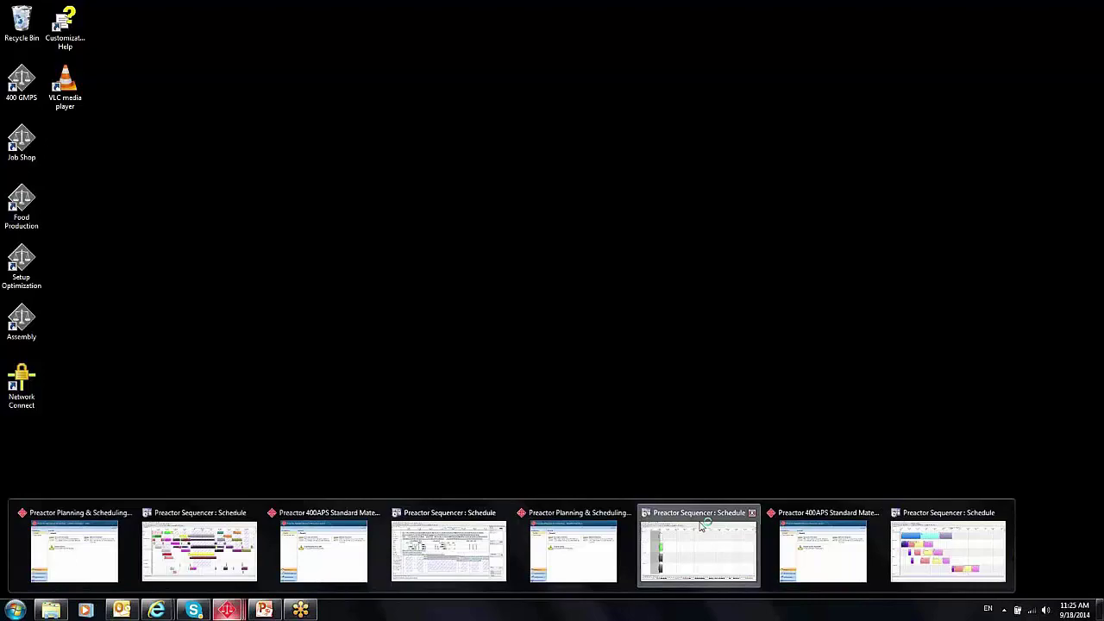
click(701, 543)
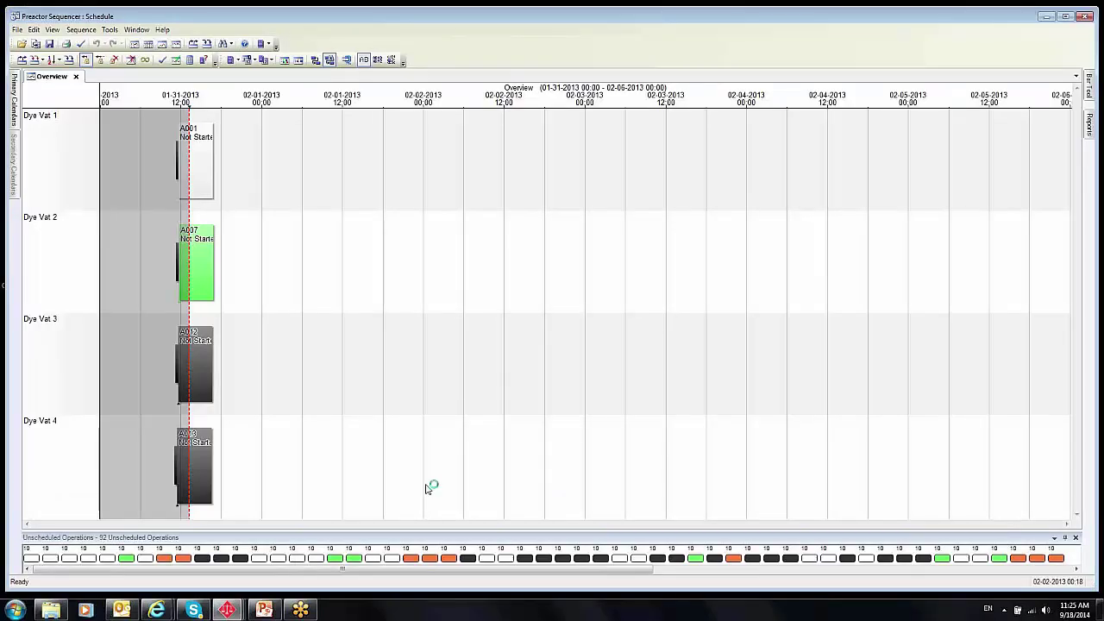
- Forward-sequence the unscheduled operations onto the four dye vats
click(82, 31)
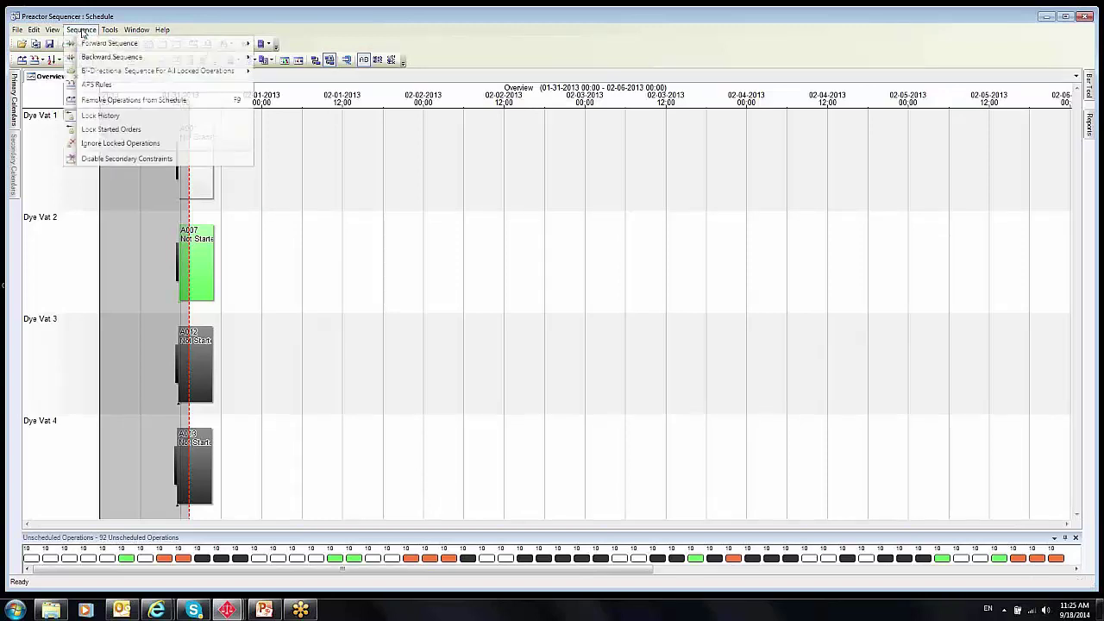
click(96, 39)
click(82, 29)
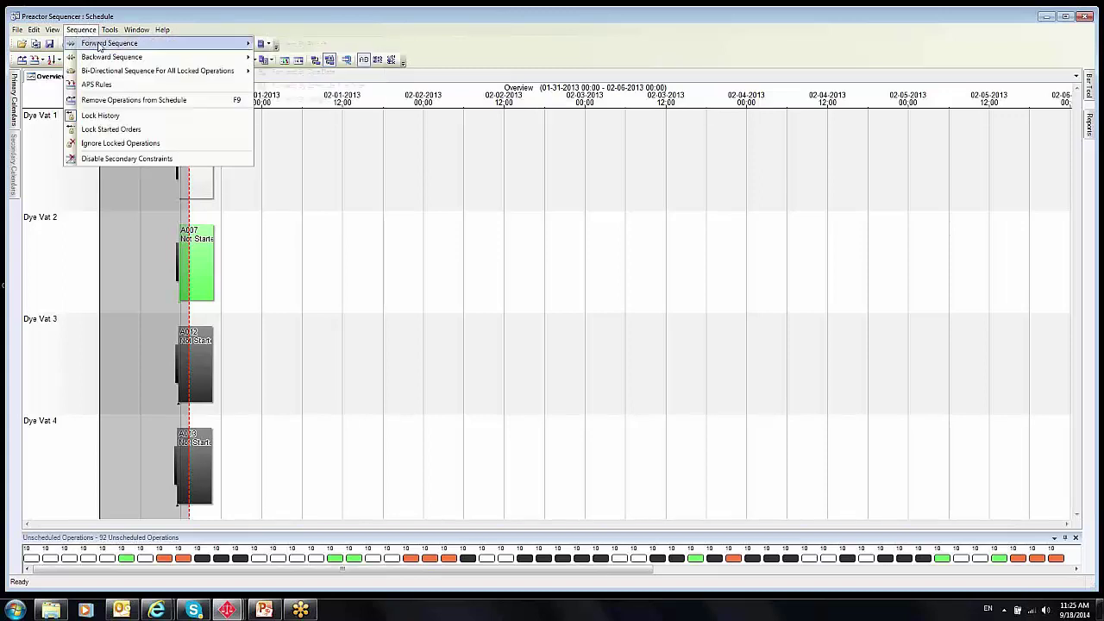
mouse_move(99, 45)
click(287, 50)
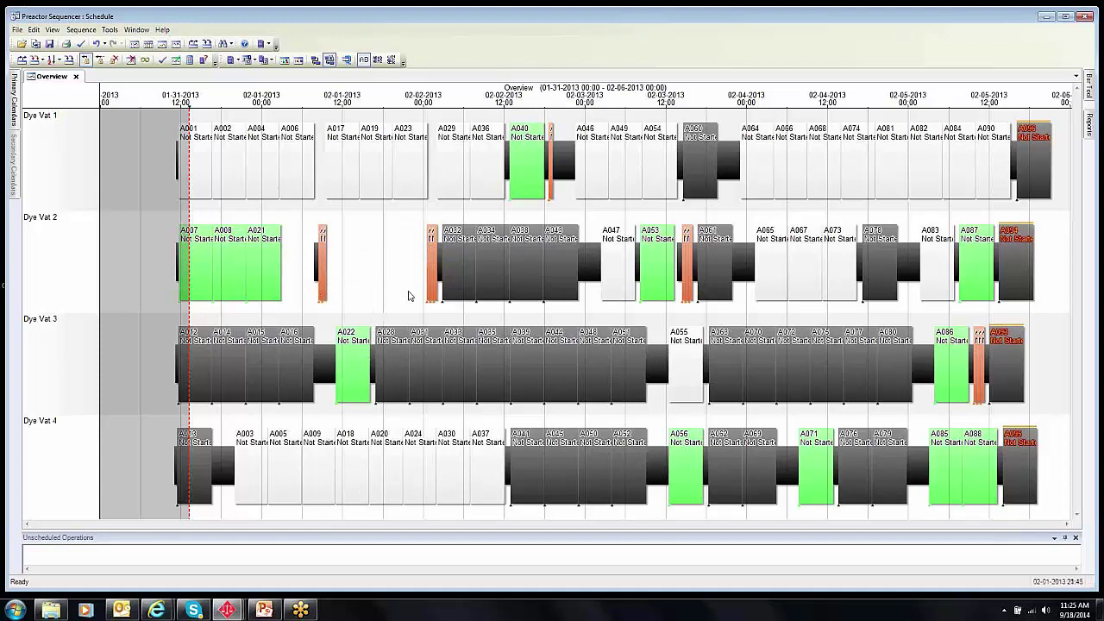
- Open the secondary constraint Plots and dock them below the Overview chart
click(53, 29)
click(74, 70)
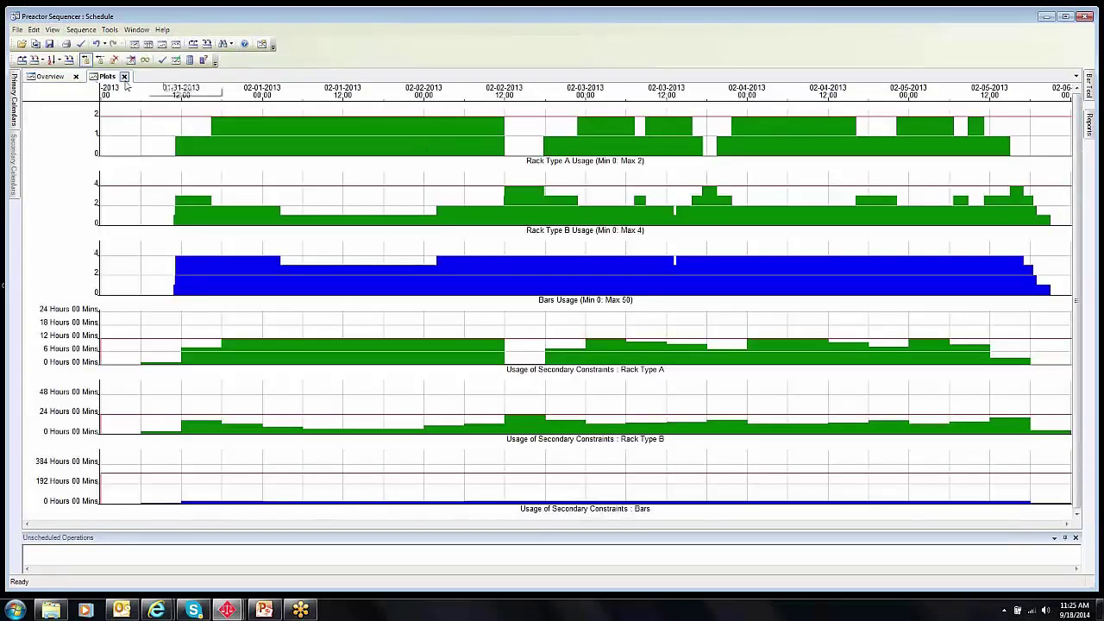
click(105, 77)
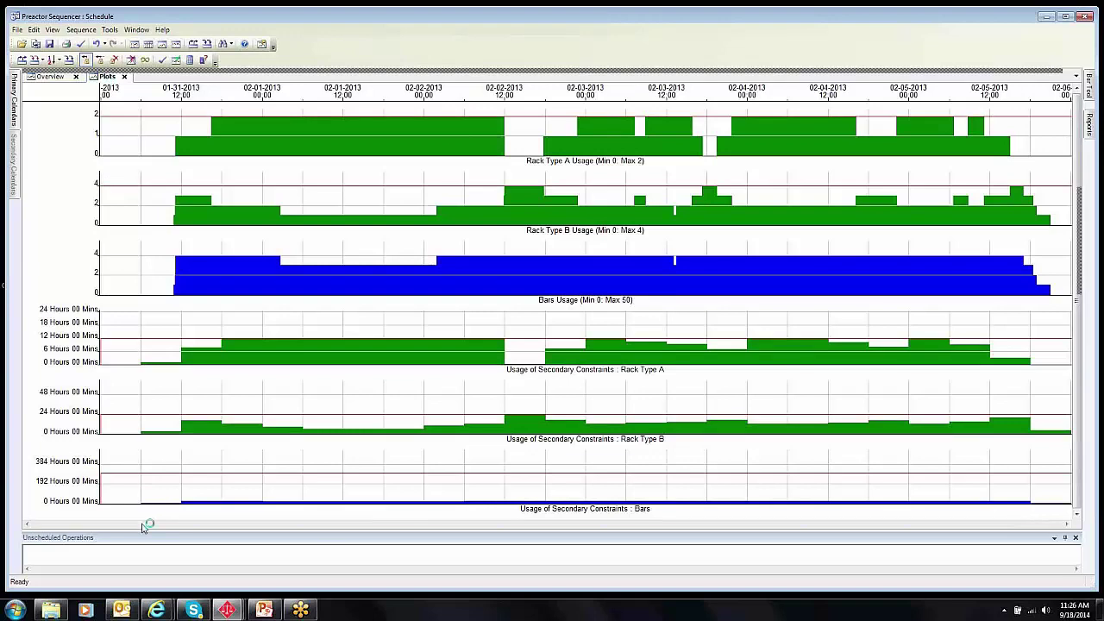
drag(143, 527, 143, 527)
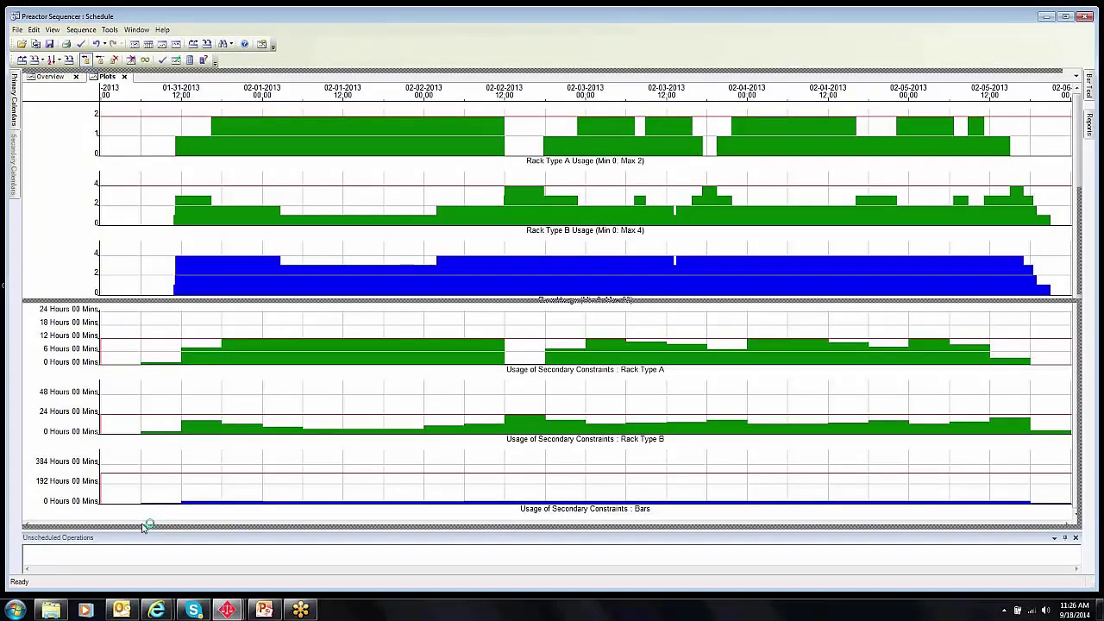
drag(143, 527, 164, 349)
- Examine which dye vat operations use Rack Type A early on 02-01-2013, and close the Plots
drag(291, 369, 284, 369)
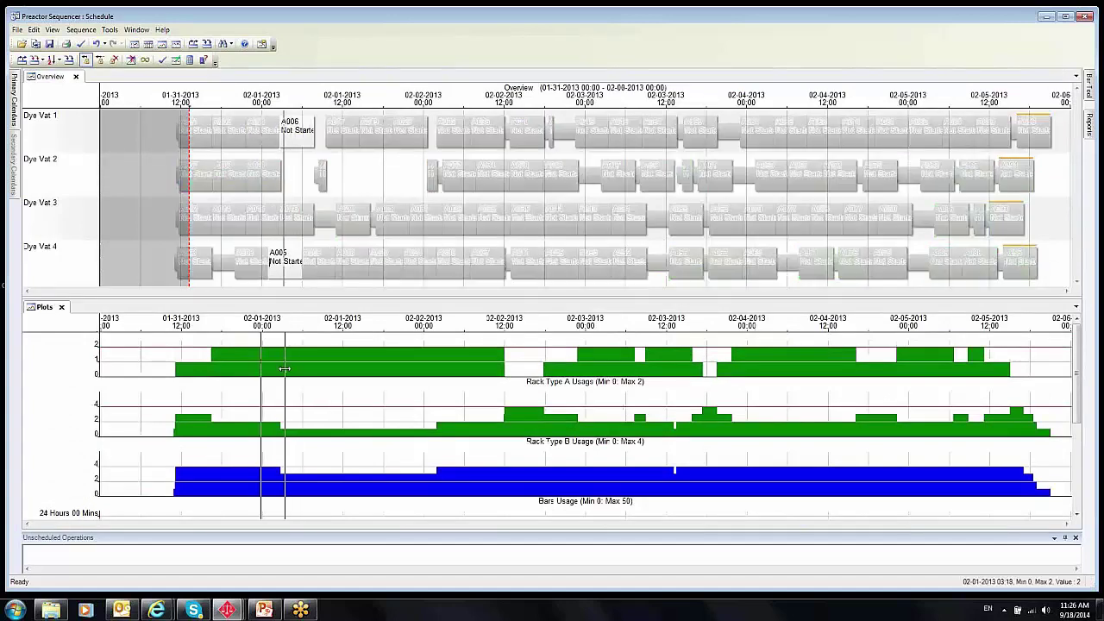
drag(285, 369, 284, 369)
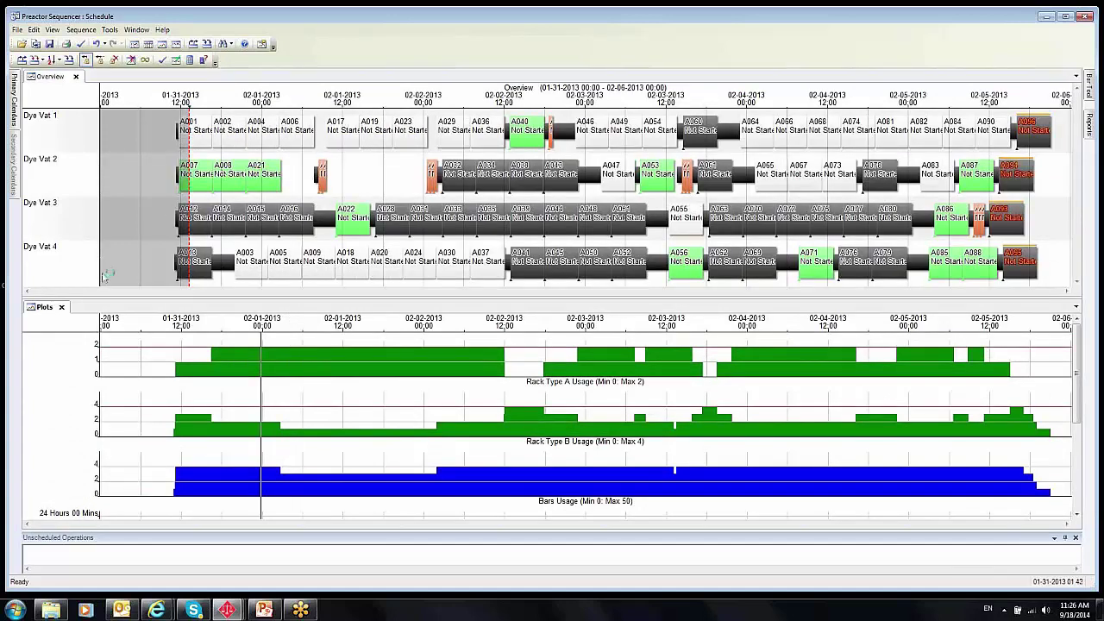
click(62, 308)
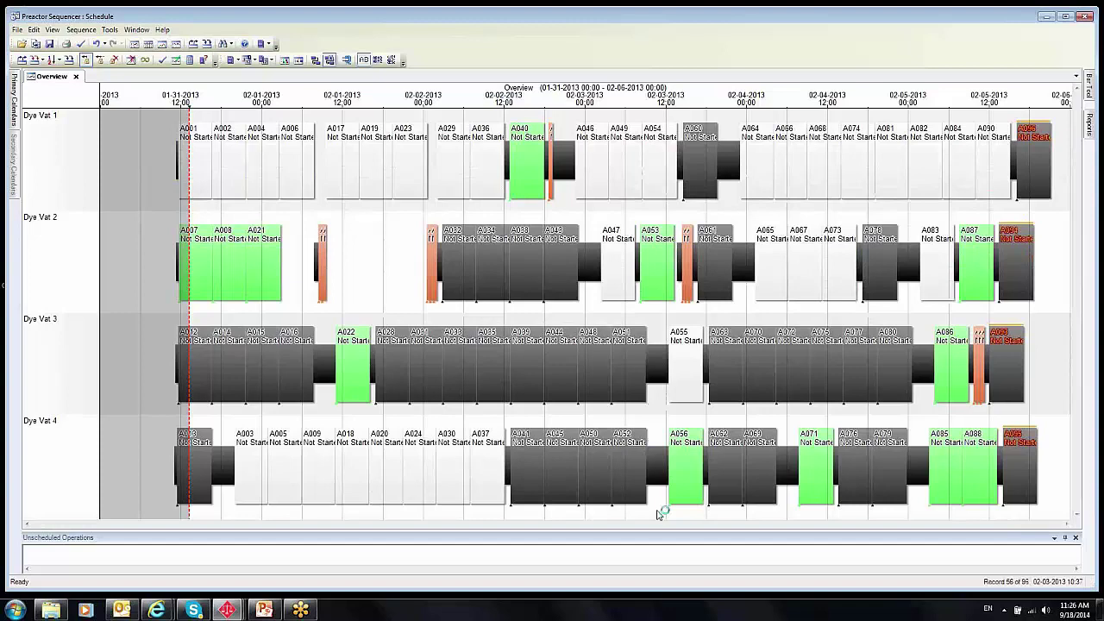
- Review the total setup time in the Schedule Statistics of the forward-sequenced schedule, and close the statistics
mouse_move(660, 514)
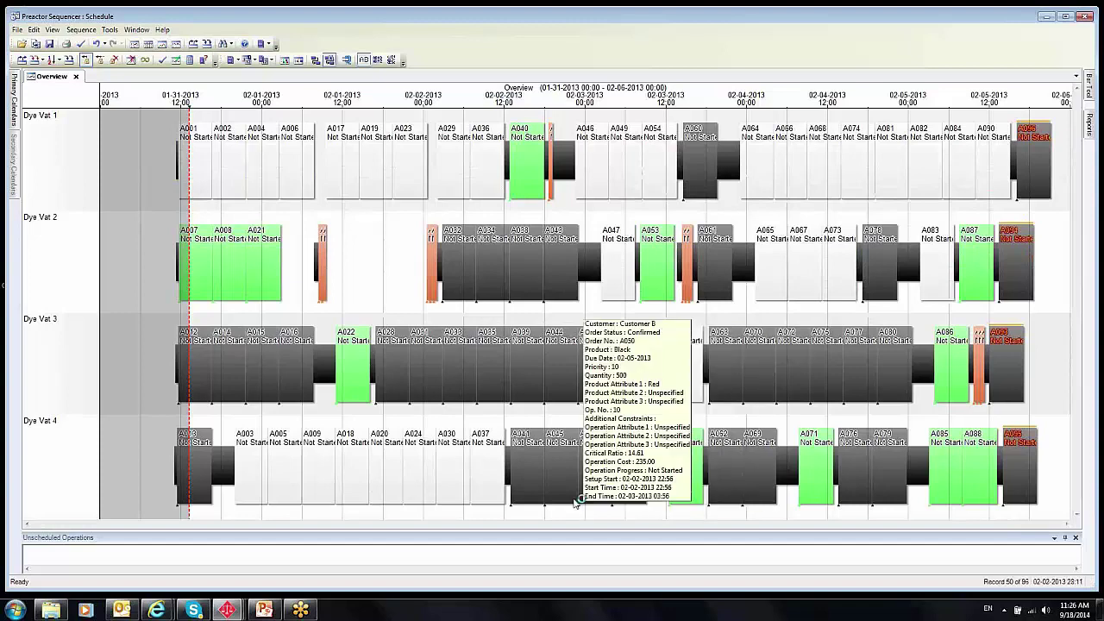
mouse_move(551, 525)
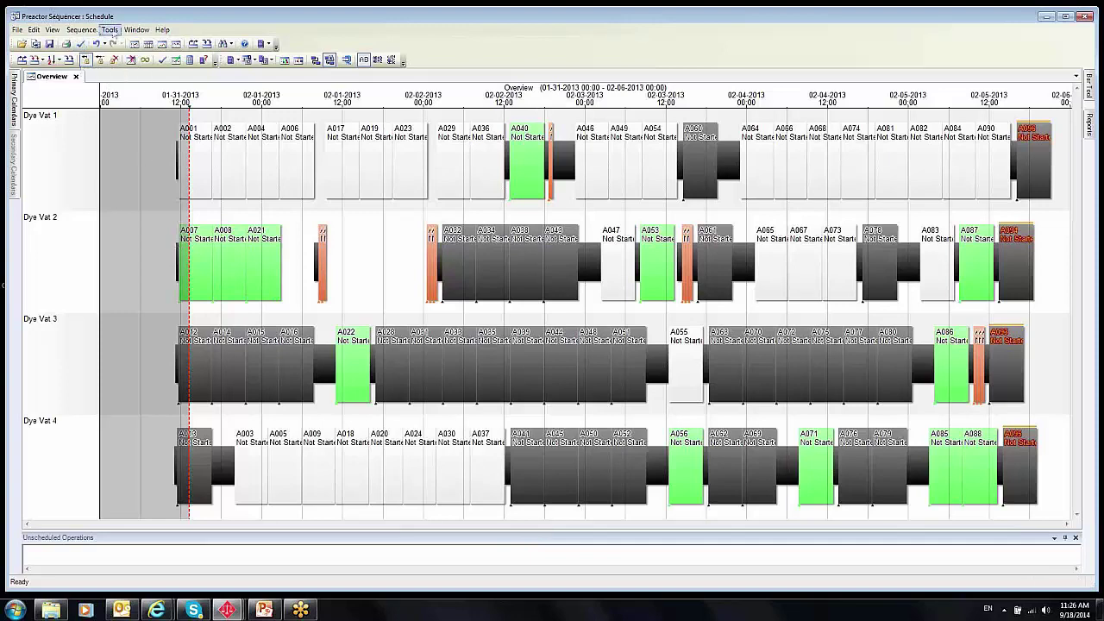
click(110, 31)
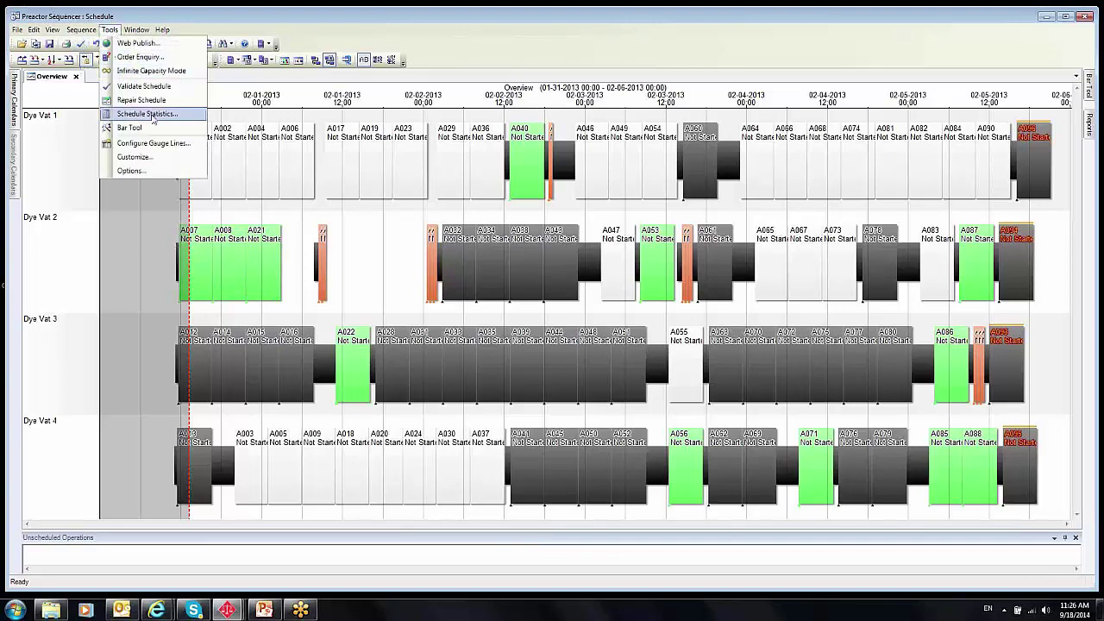
click(149, 114)
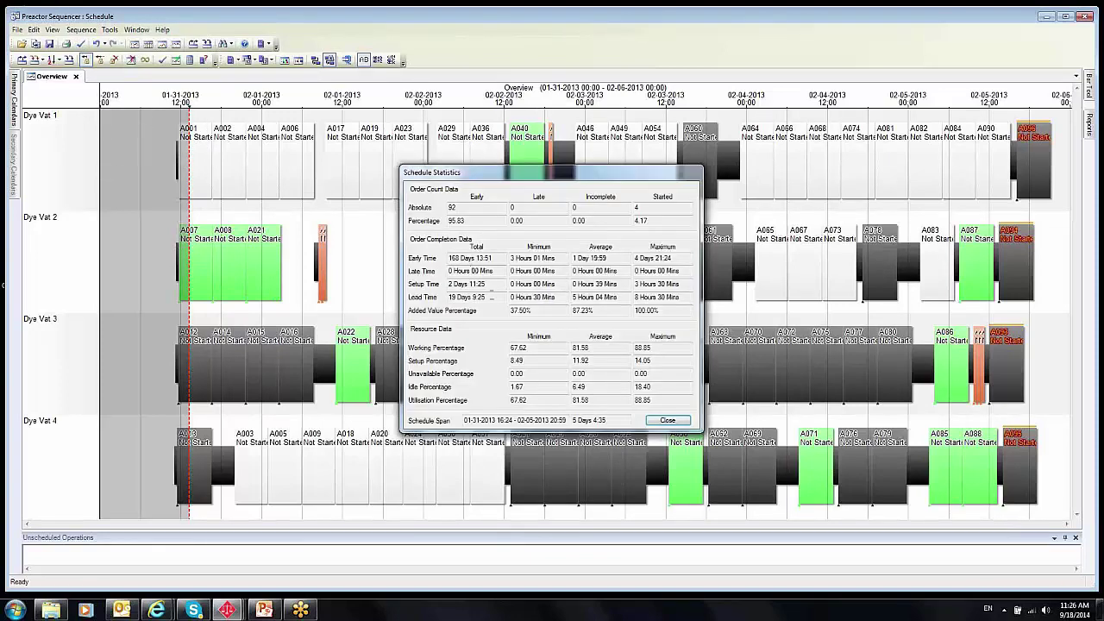
drag(479, 284, 445, 285)
click(661, 422)
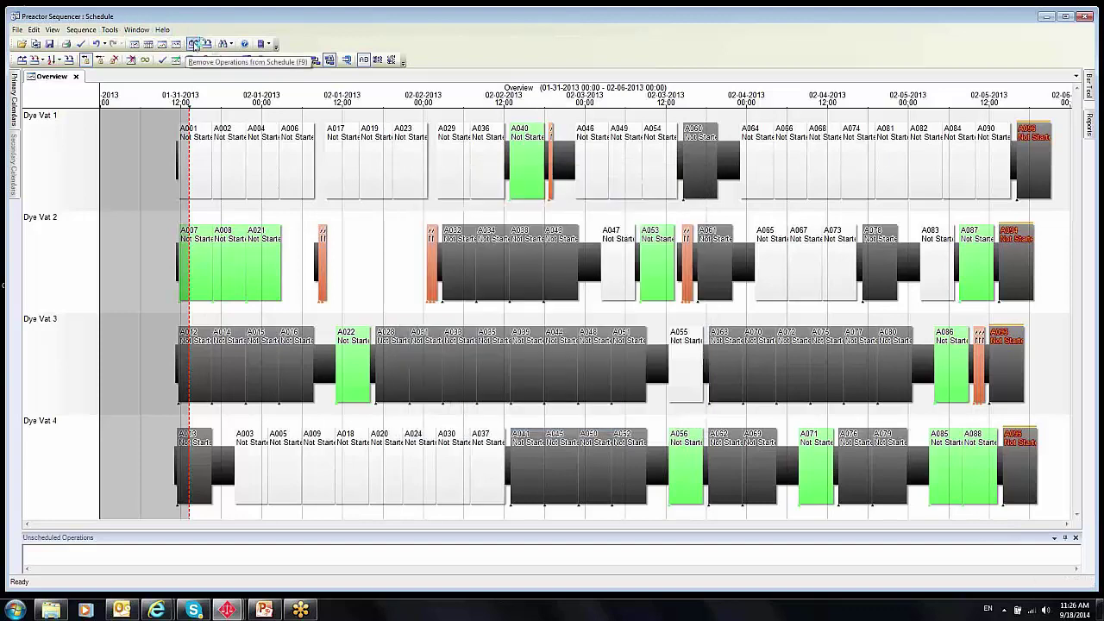
- Remove the operations from the schedule and resequence them with the APS Preferred Sequence rule, using a look ahead window of 3 Days 0:00
click(195, 44)
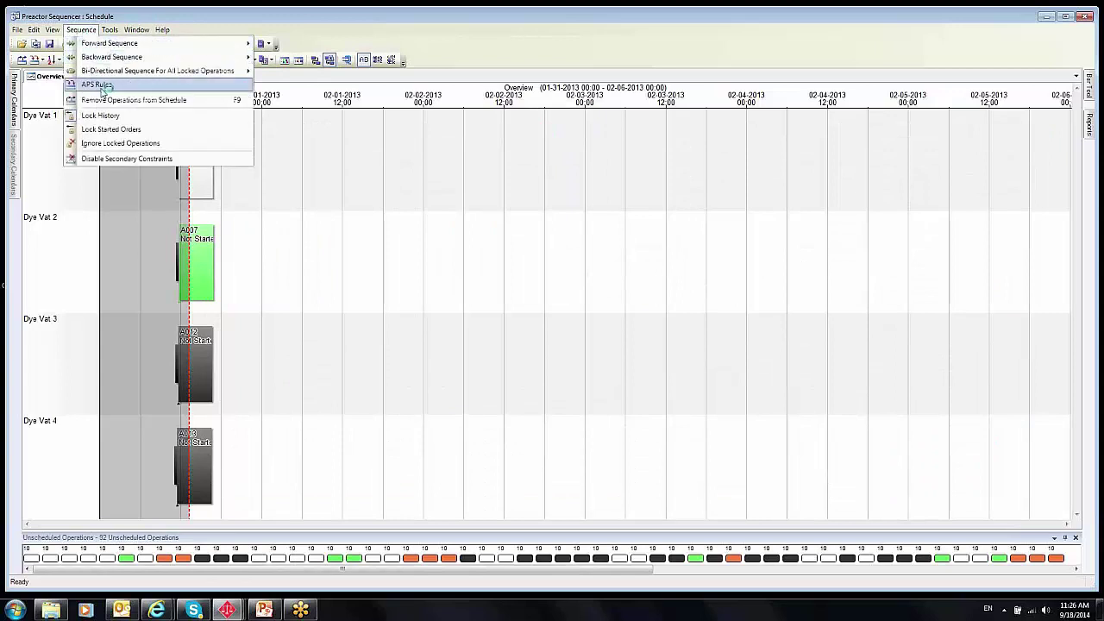
click(108, 89)
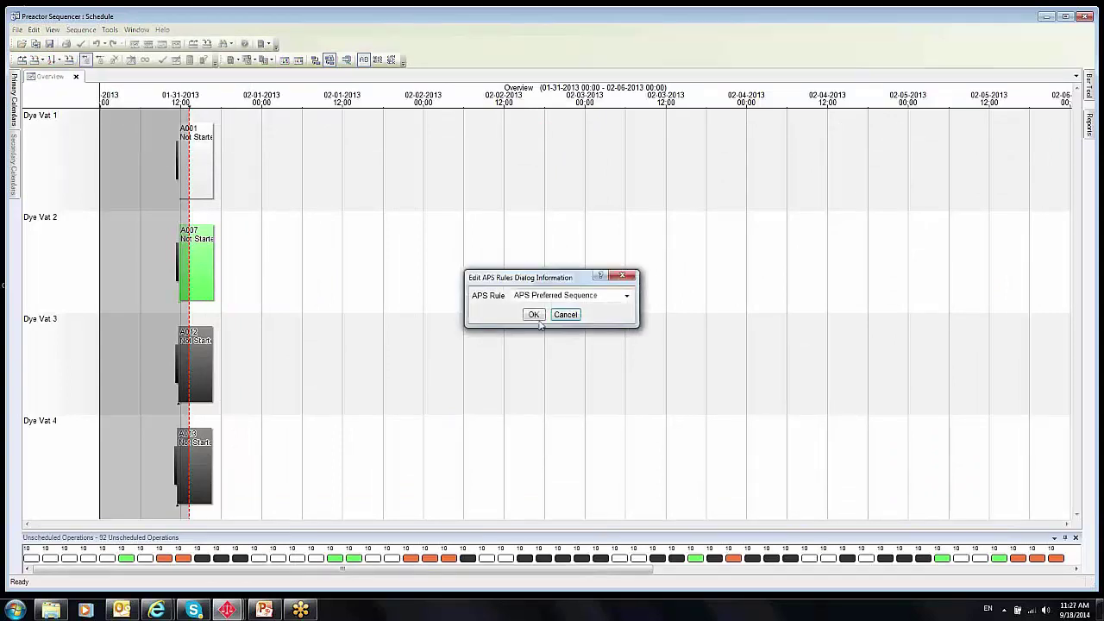
click(533, 315)
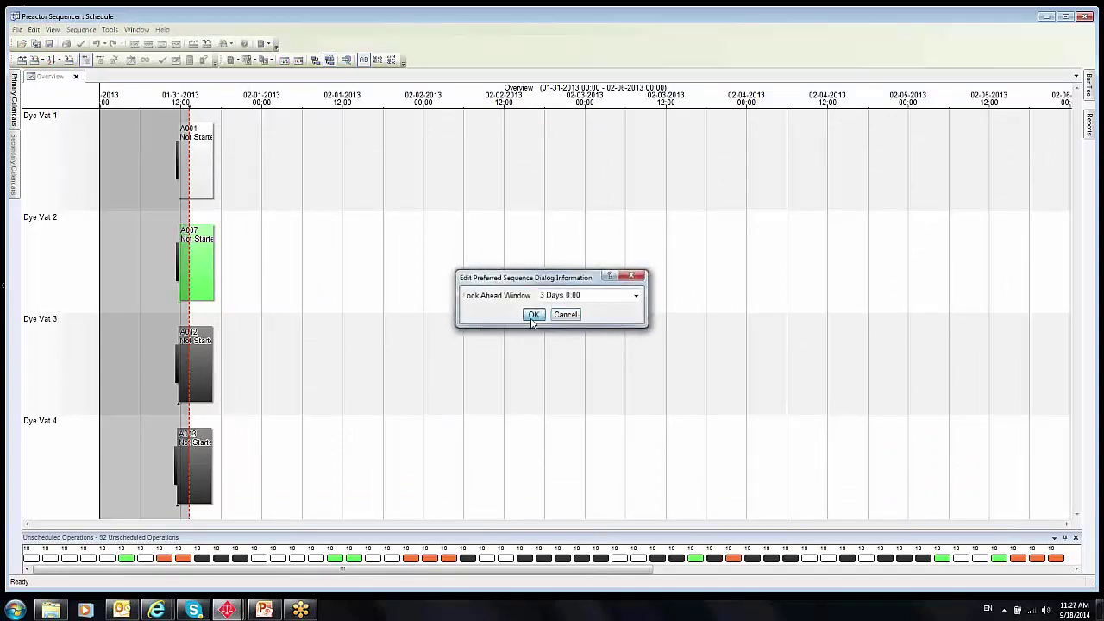
click(533, 315)
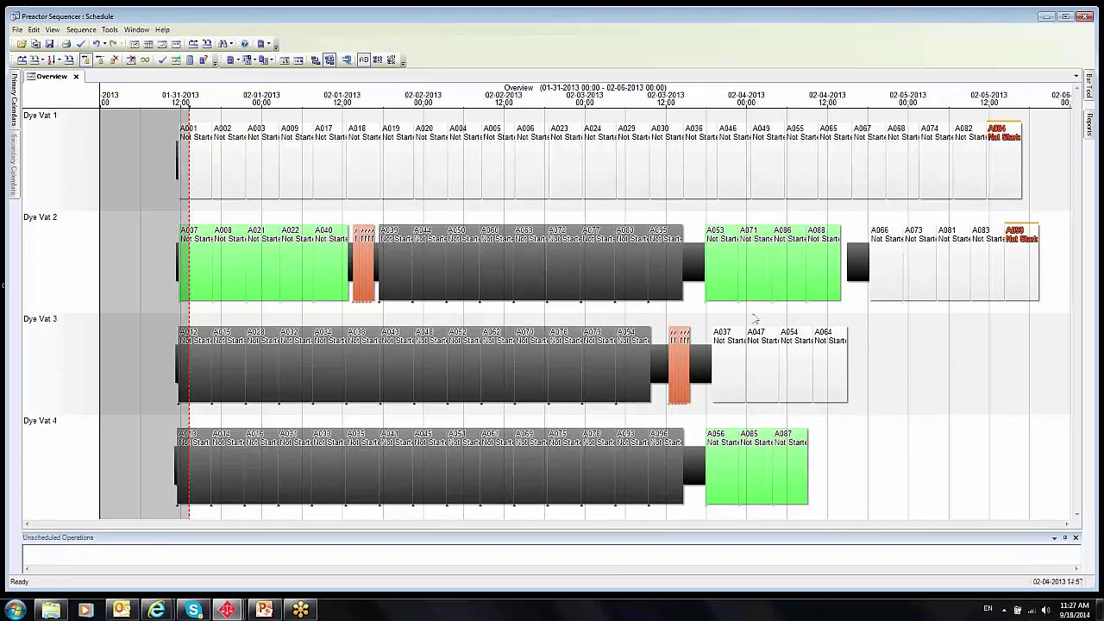
- Check the total setup time in the Schedule Statistics for the preferred-sequence schedule, and close the statistics
click(110, 29)
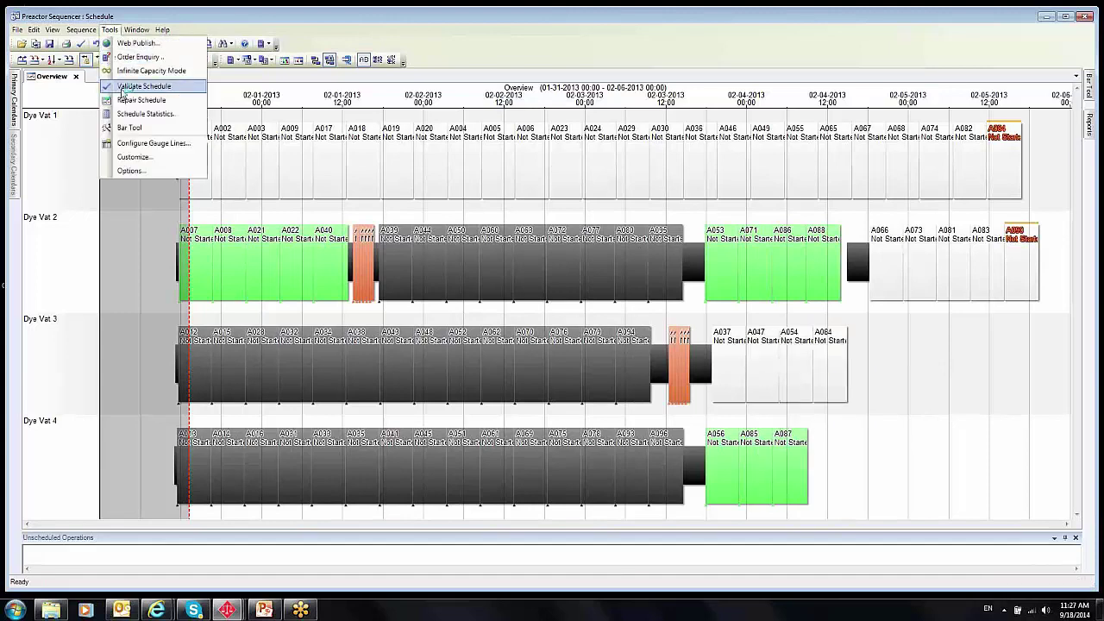
click(124, 90)
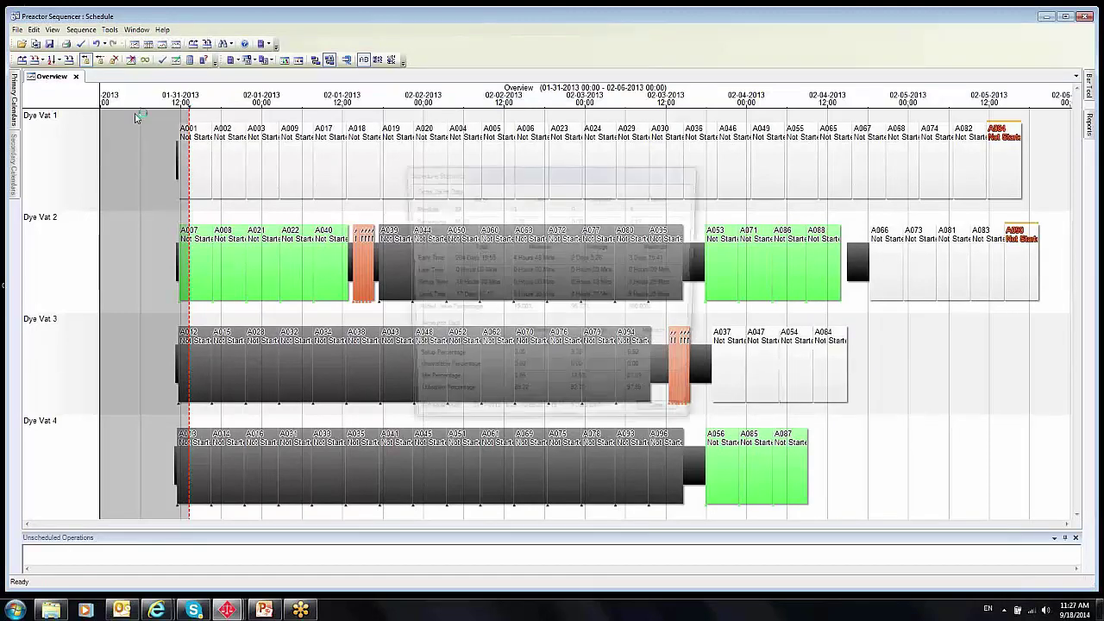
drag(504, 283, 447, 288)
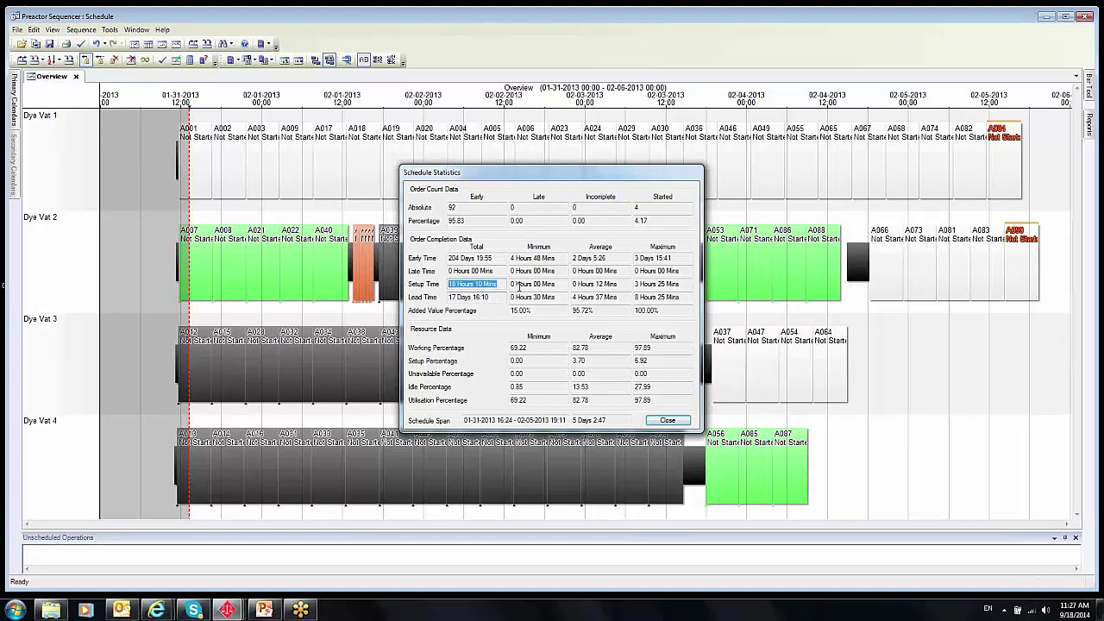
click(666, 422)
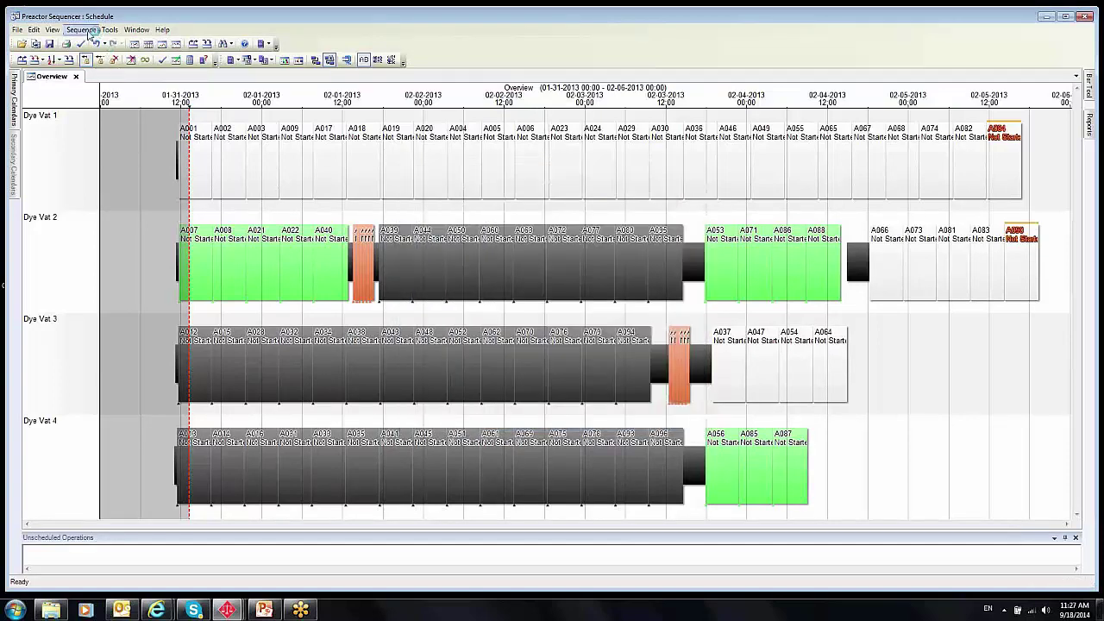
- Review the available rules in the APS Rules dialog and leave it without resequencing the dye vat schedule
click(81, 30)
click(90, 84)
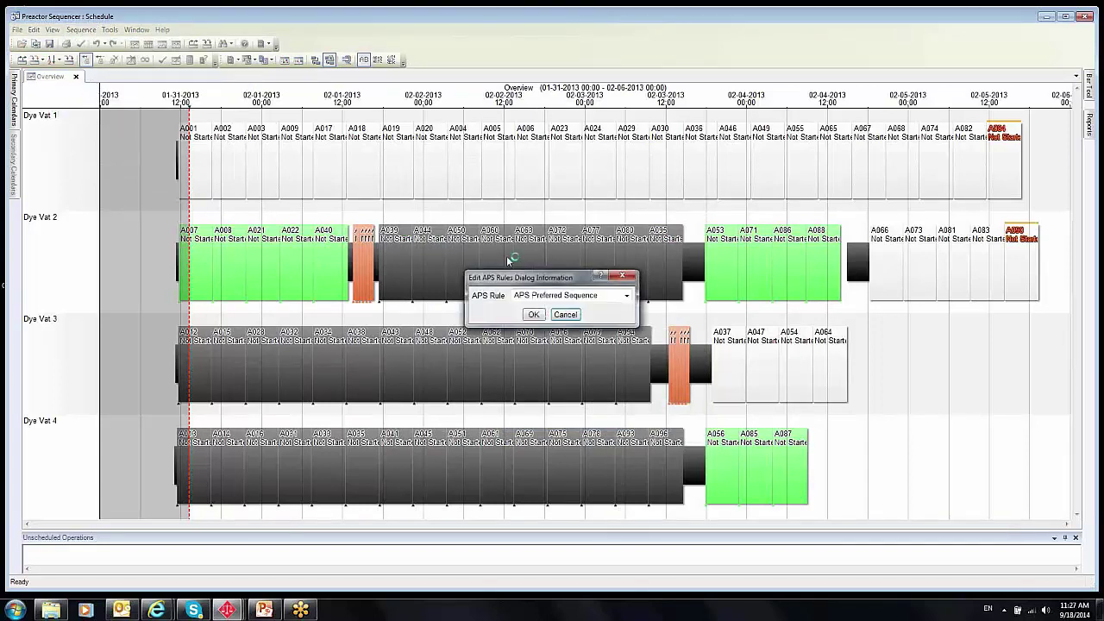
click(627, 296)
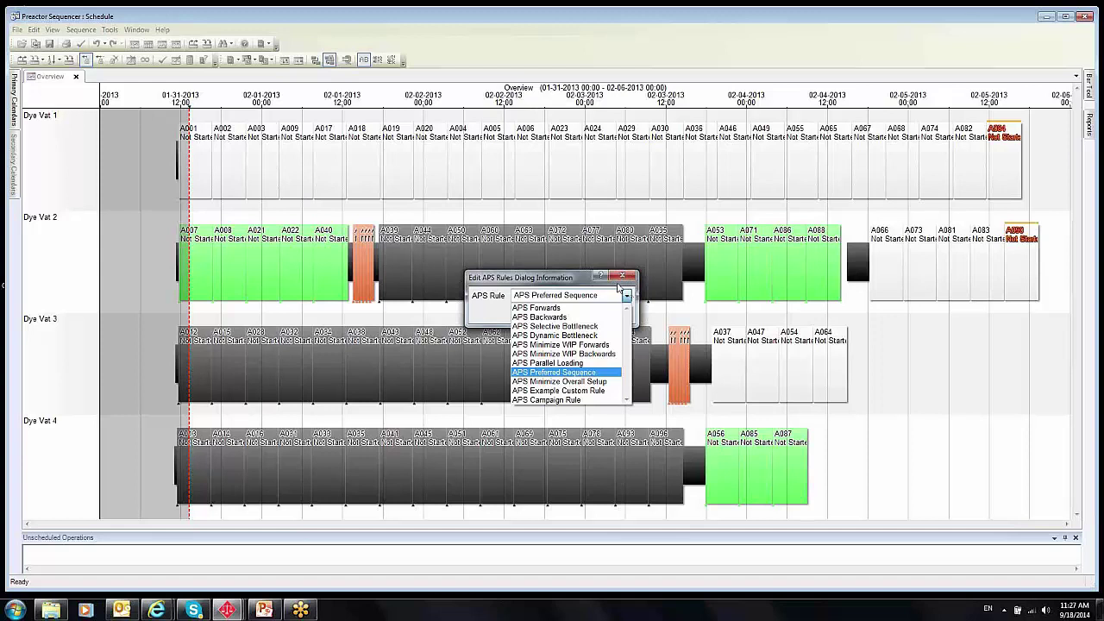
click(627, 295)
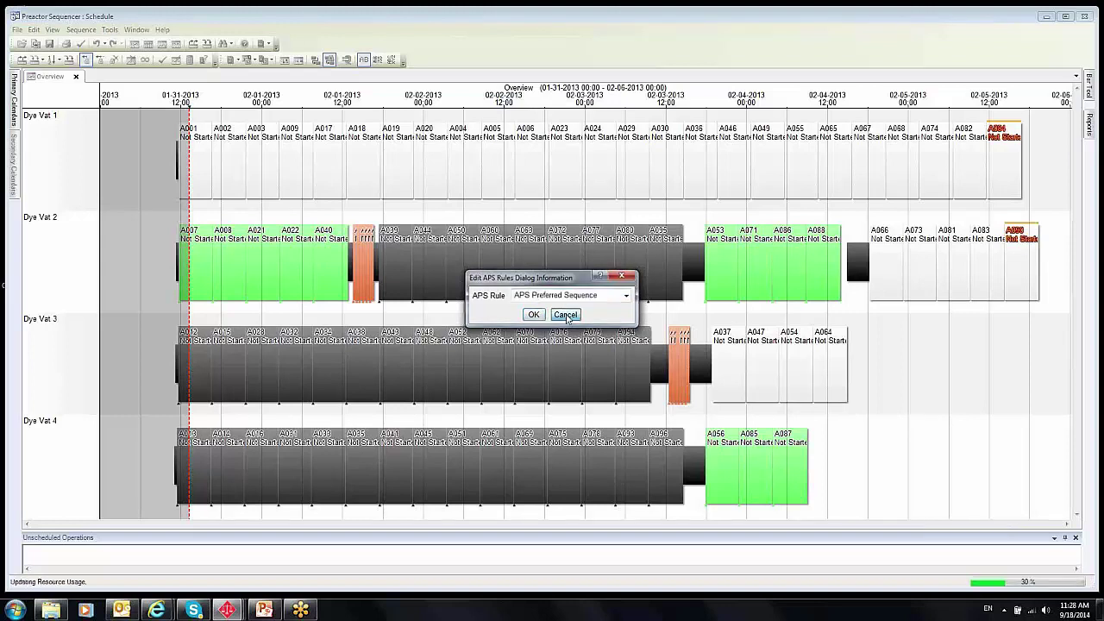
click(566, 315)
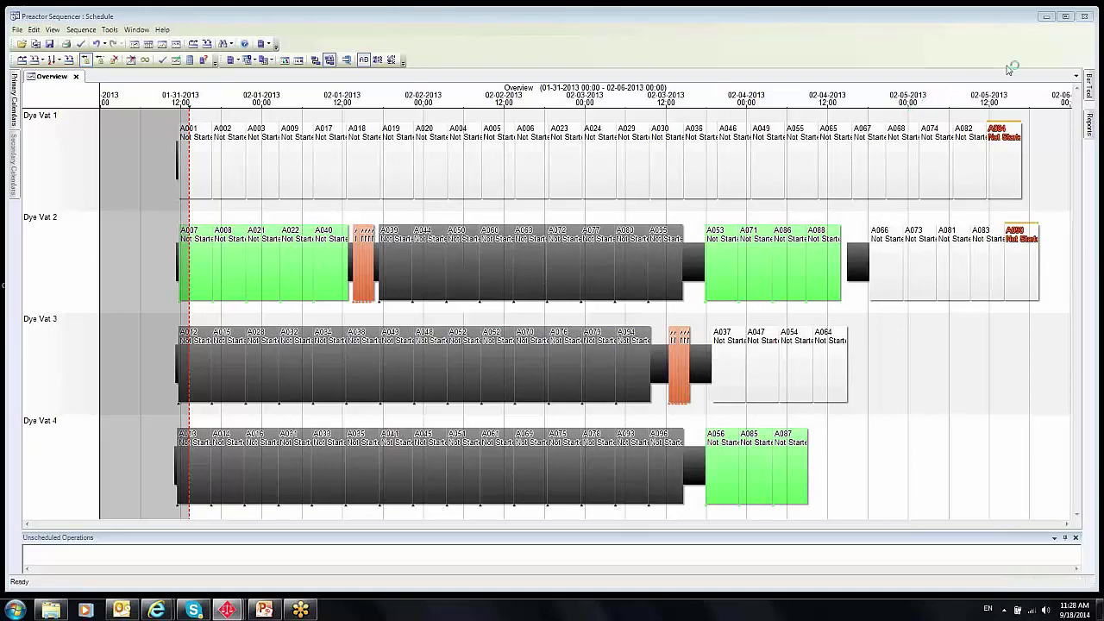
- Minimize the dye vat schedule and switch to the Preactor Sequencer schedule containing the Component Assembly to Final Assembly resources
click(1043, 16)
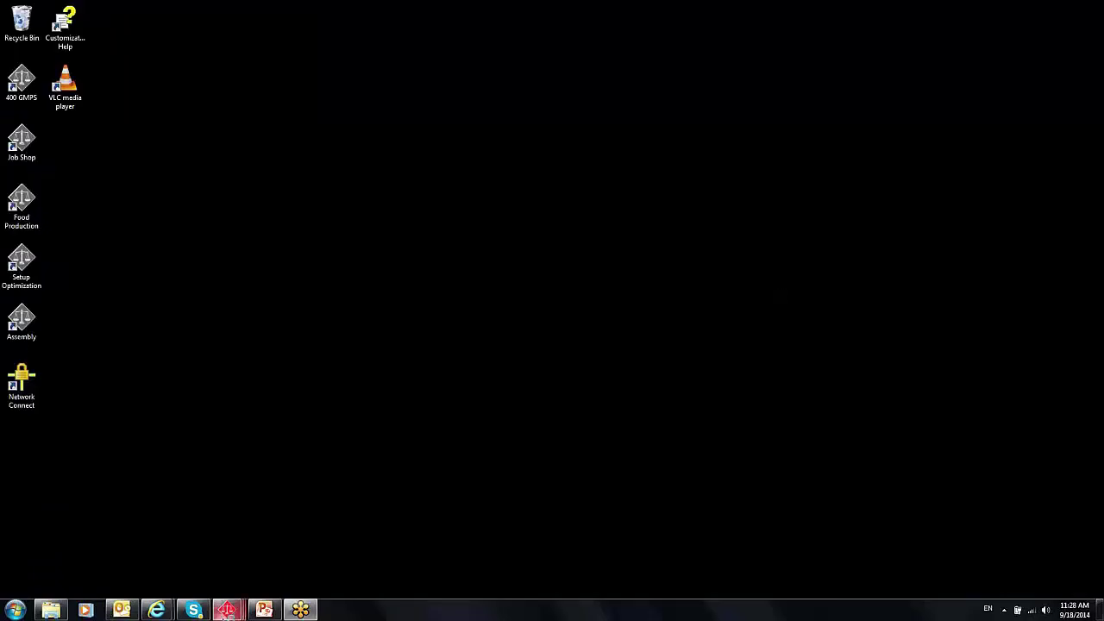
mouse_move(227, 610)
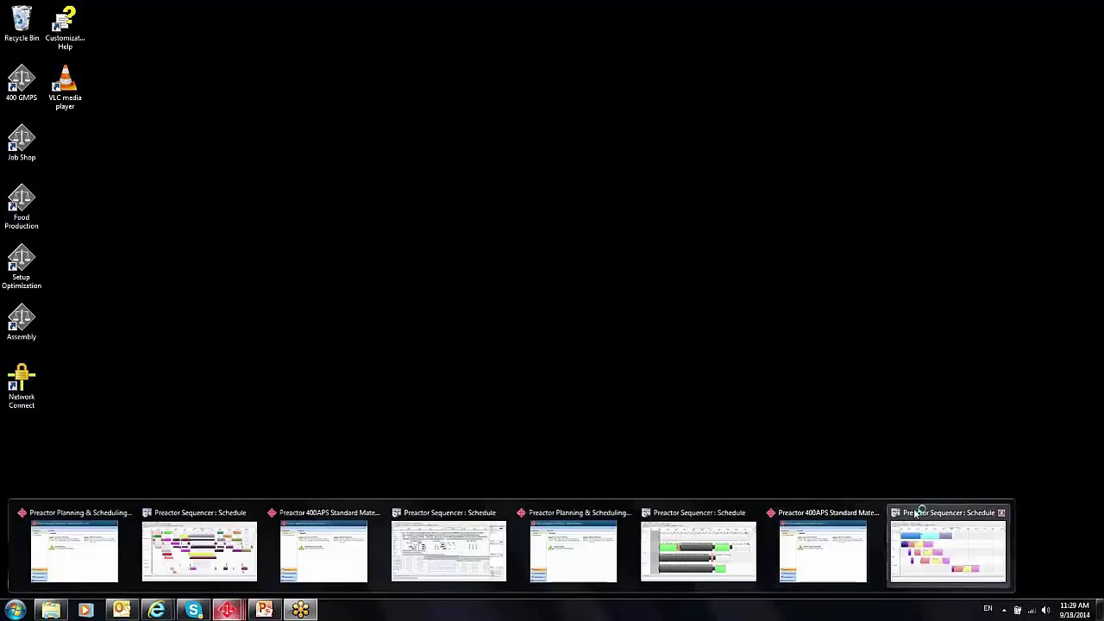
click(917, 513)
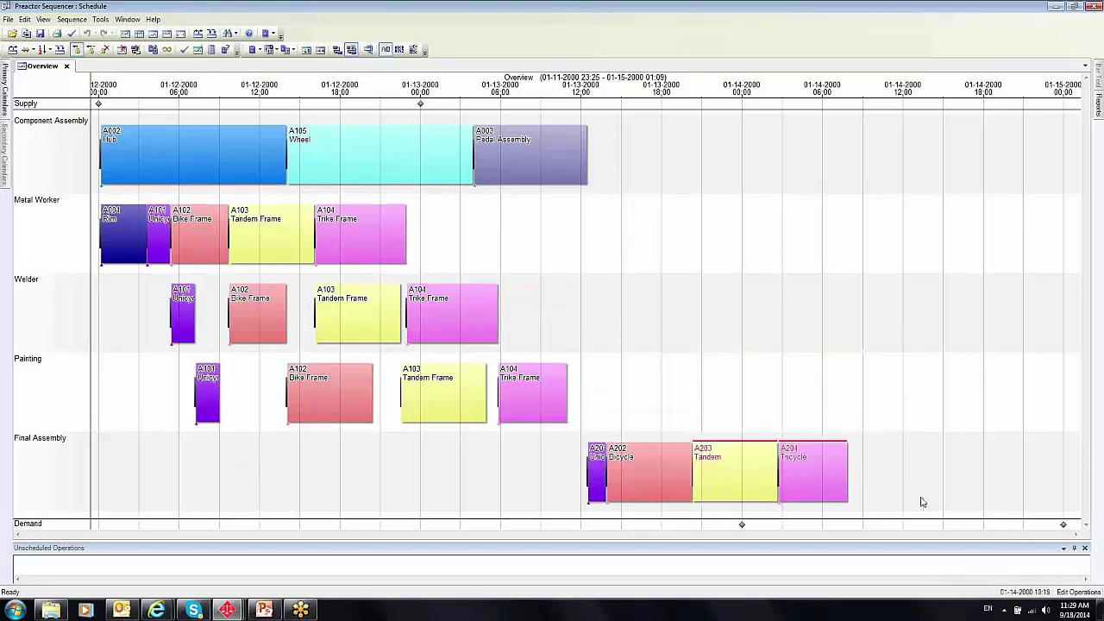
- Highlight the bi-directional operations of the A202 Bicycle order in Final Assembly
right_click(625, 487)
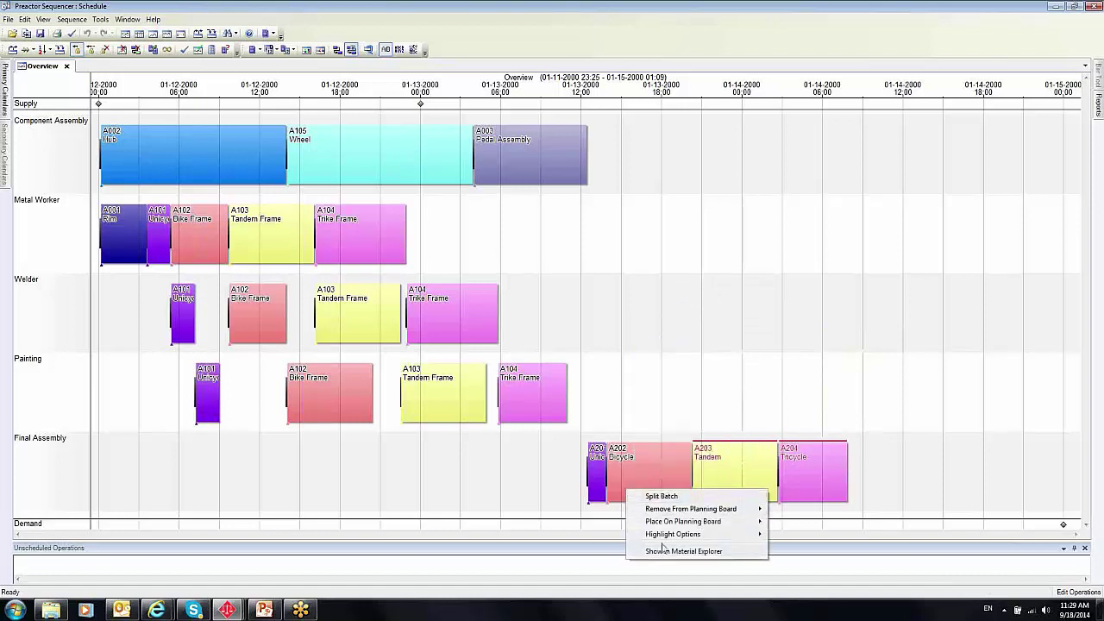
mouse_move(690, 534)
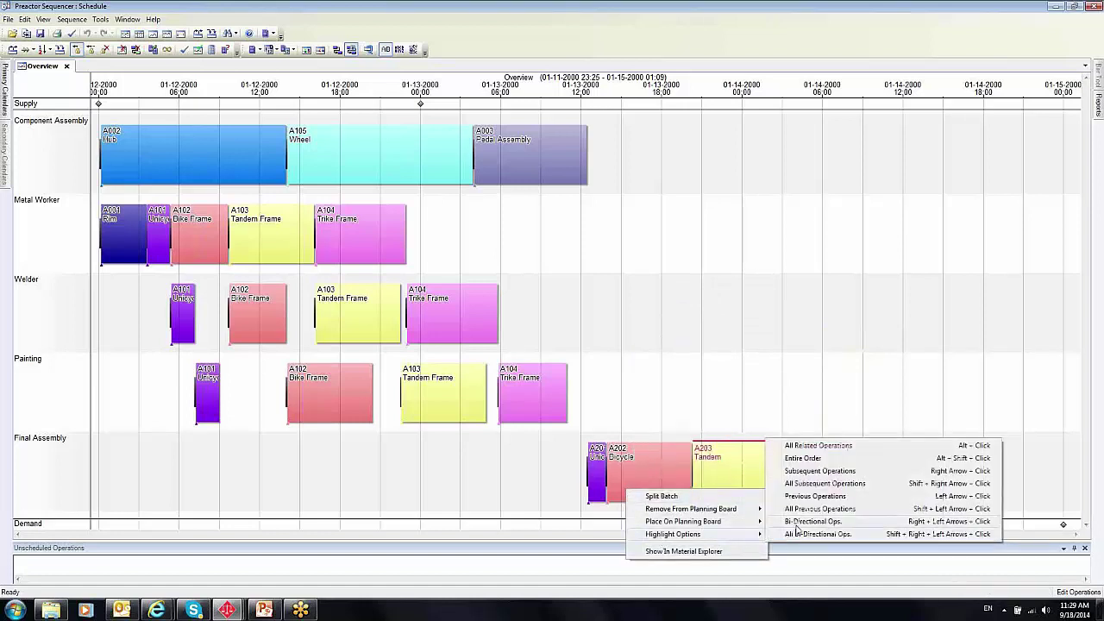
click(798, 522)
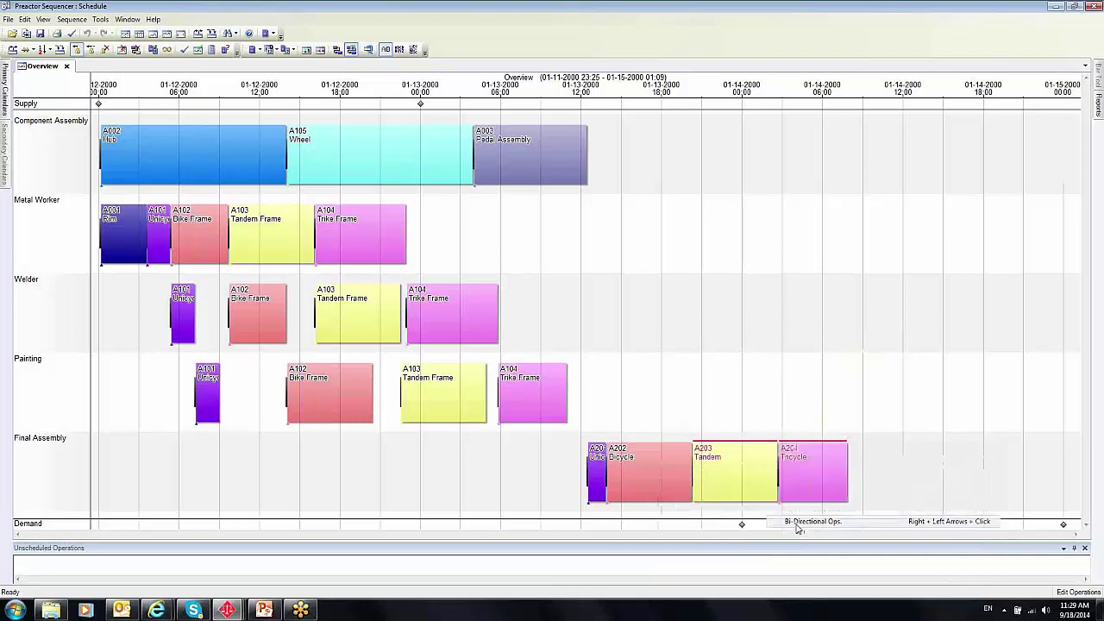